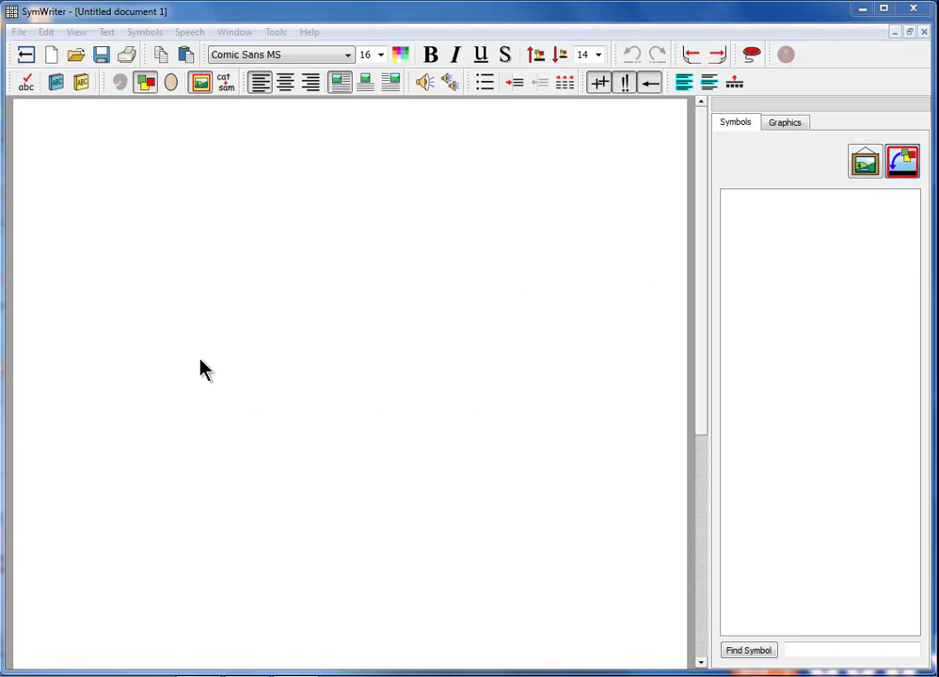
Write the symbol-supported sentence "We ate lunch in the cafe" at the start of the blank document
left_click(93, 259)
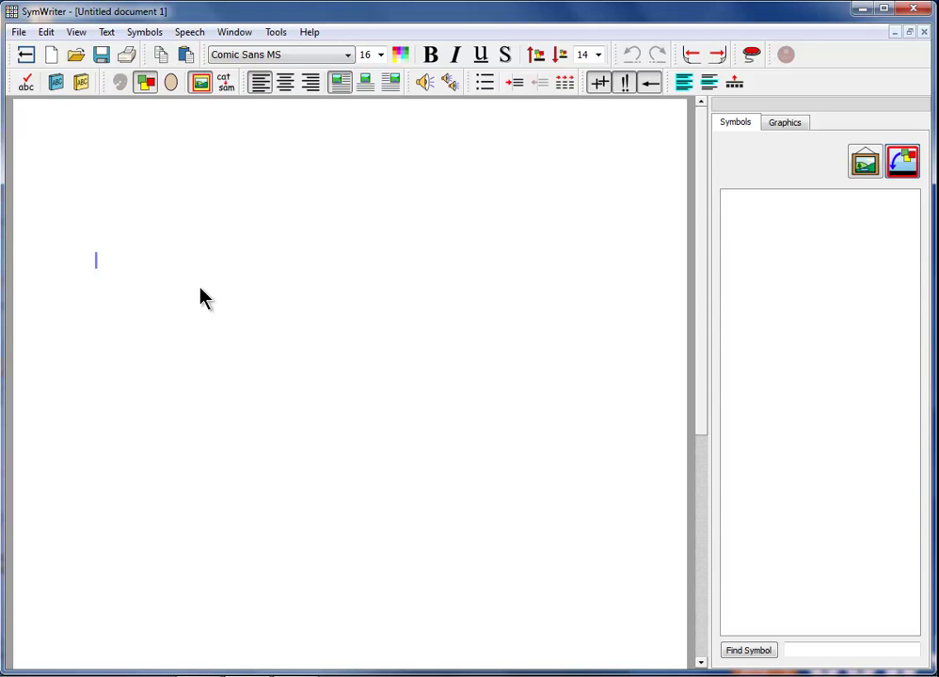
type("We ")
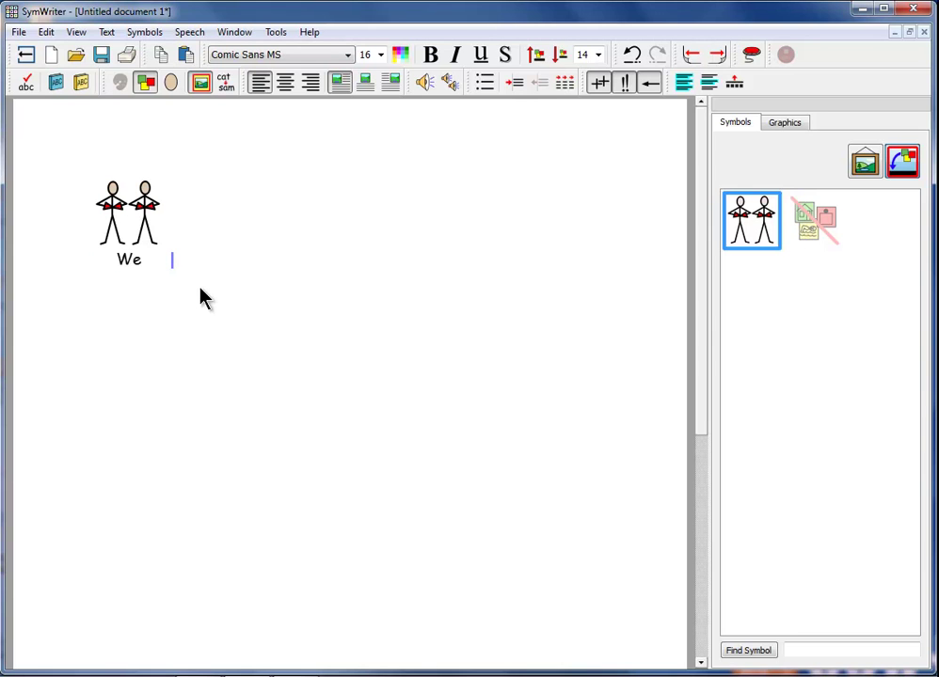
type("ate the")
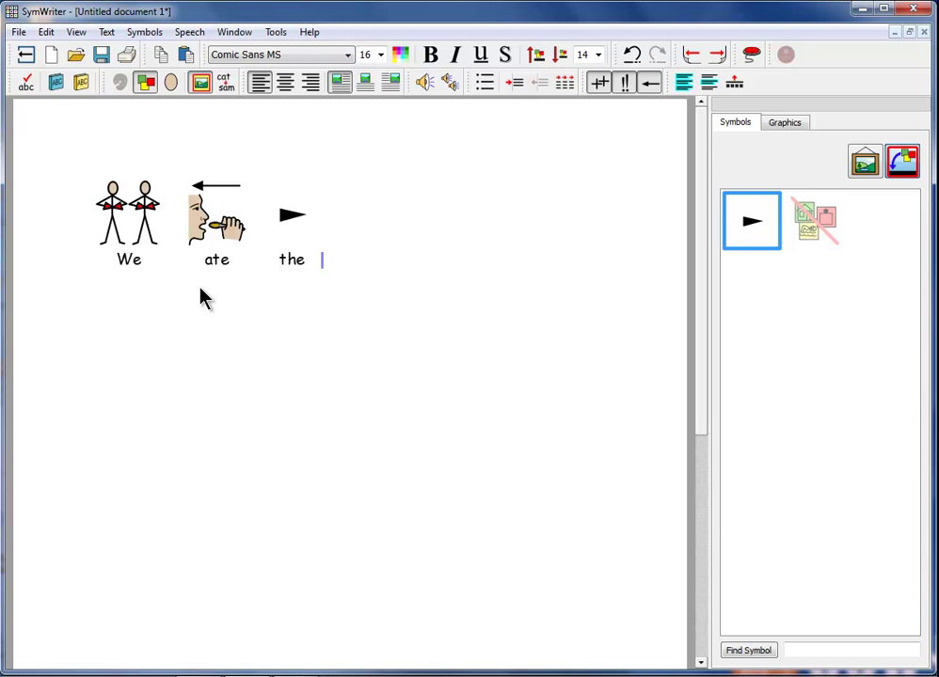
key("BackSpace")
key("BackSpace")
key("BackSpace")
key("BackSpace")
key("BackSpace")
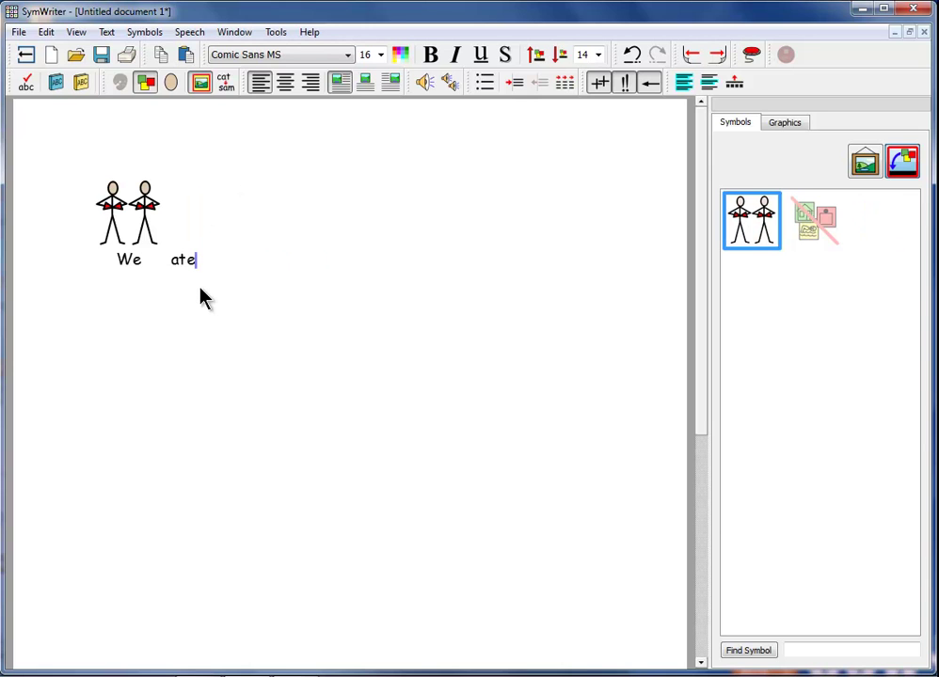
type("lunch ")
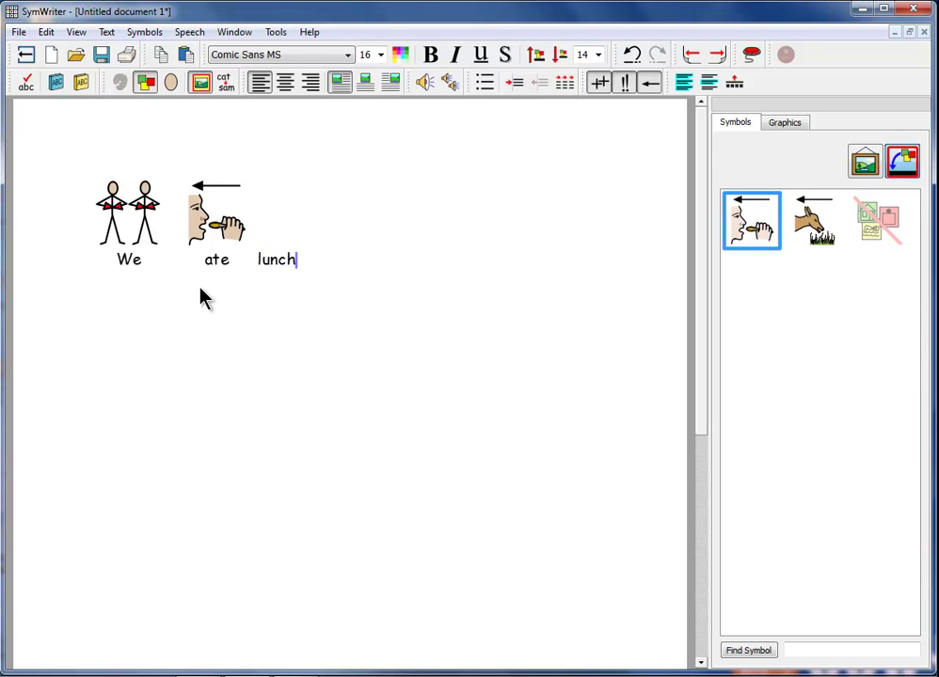
type("in ")
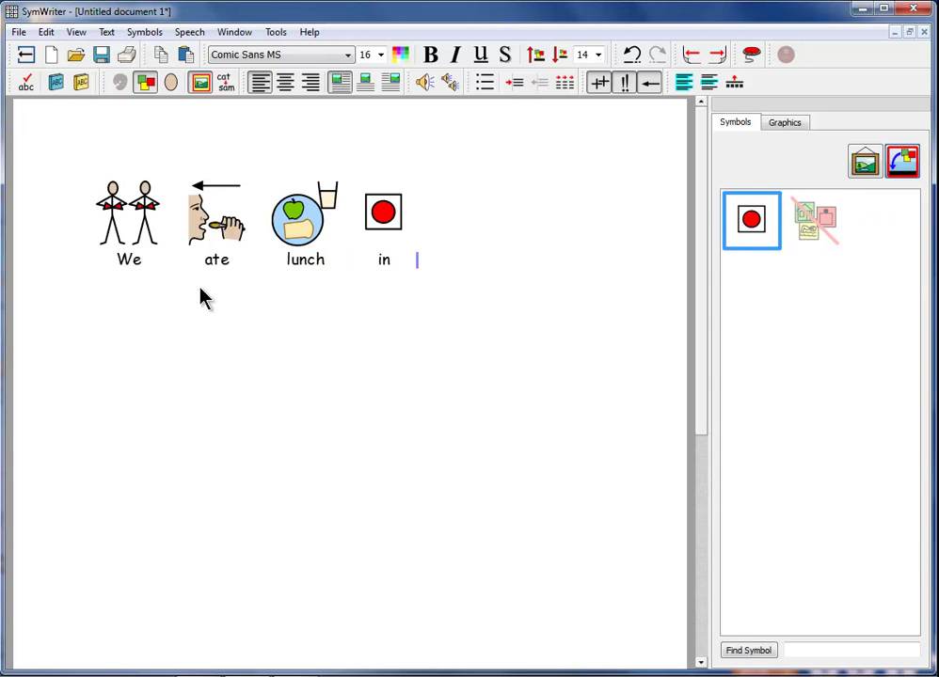
type("the cafe")
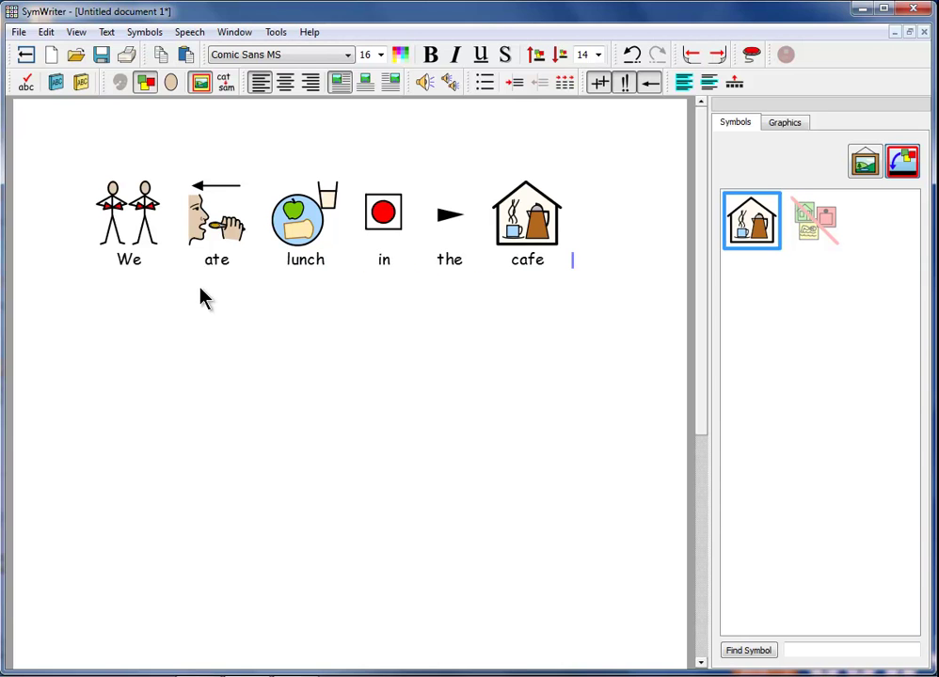
Add the sentence "Can you drink a drink from the can" on a new line below the first sentence
key("Return")
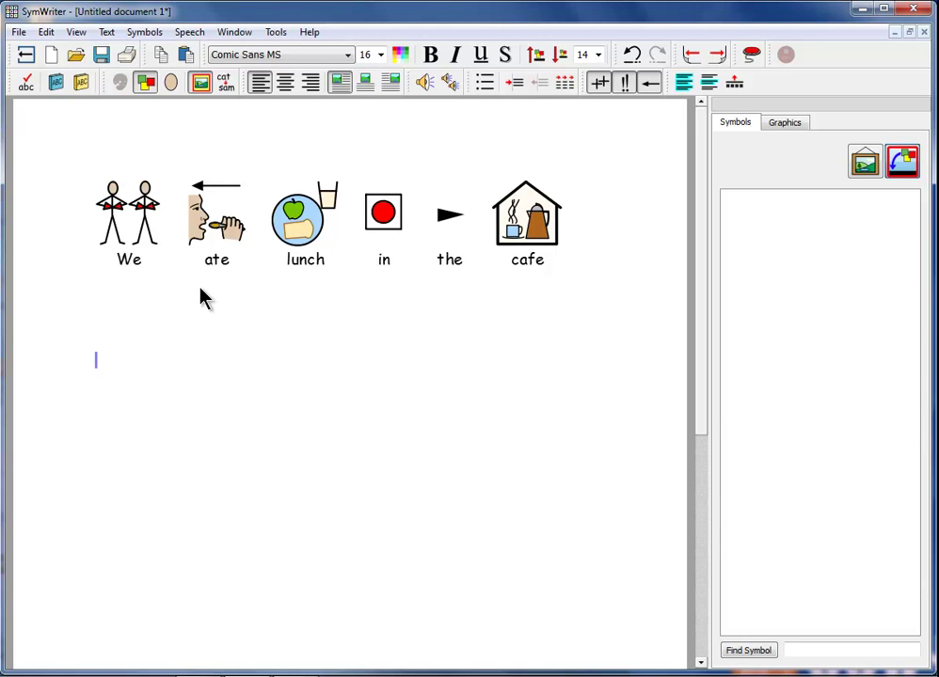
type("Can")
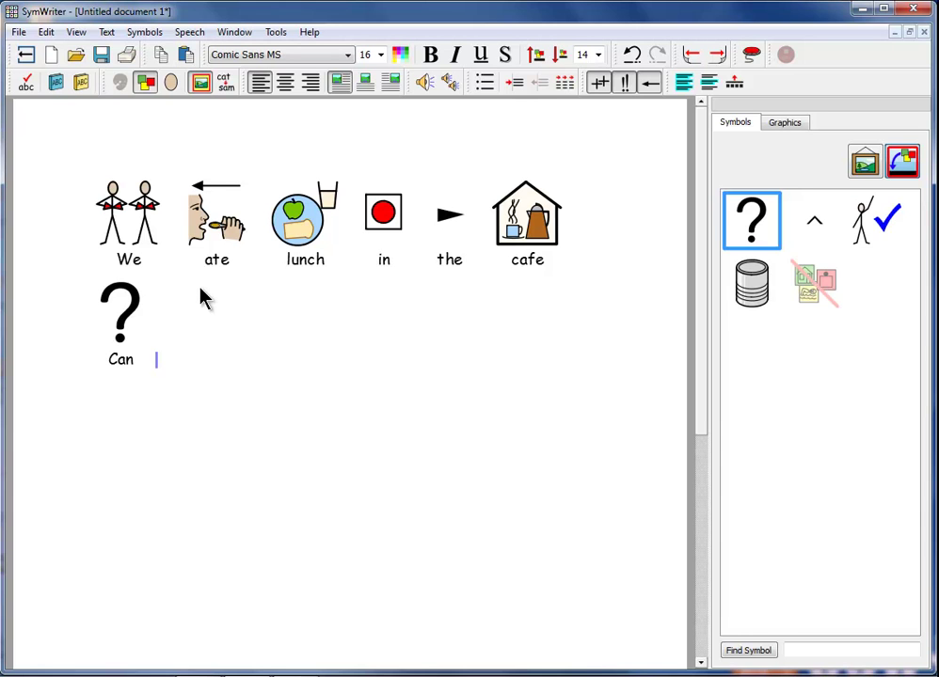
type(" you d")
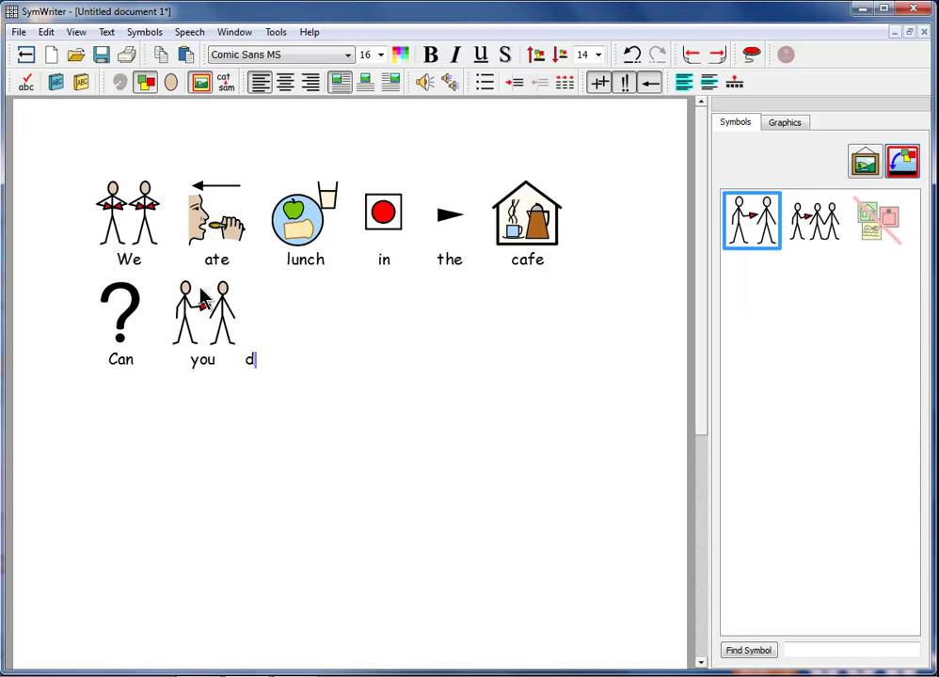
type("rink ")
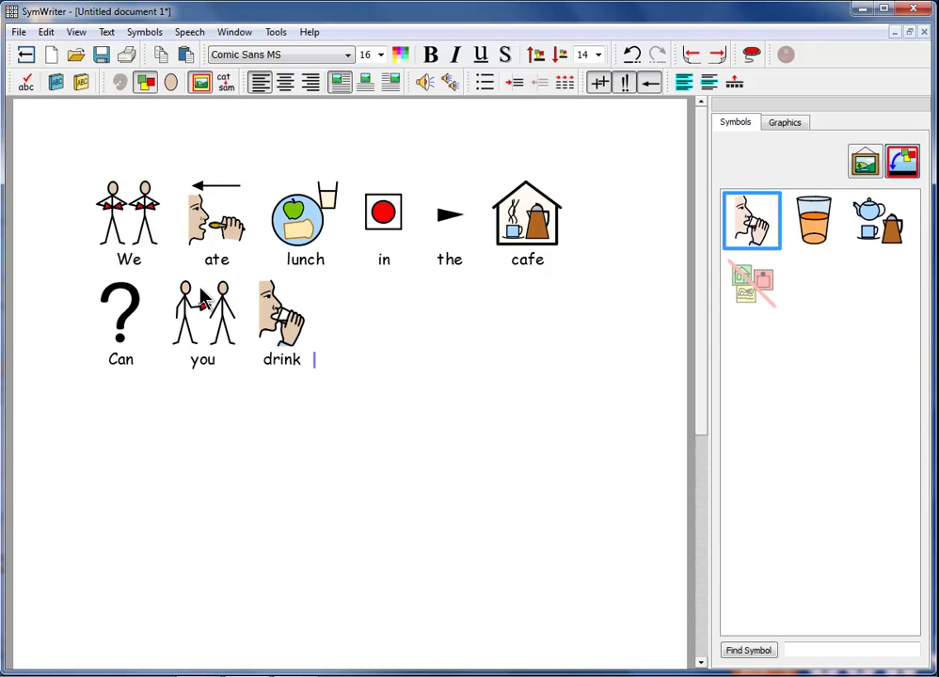
type("a drin")
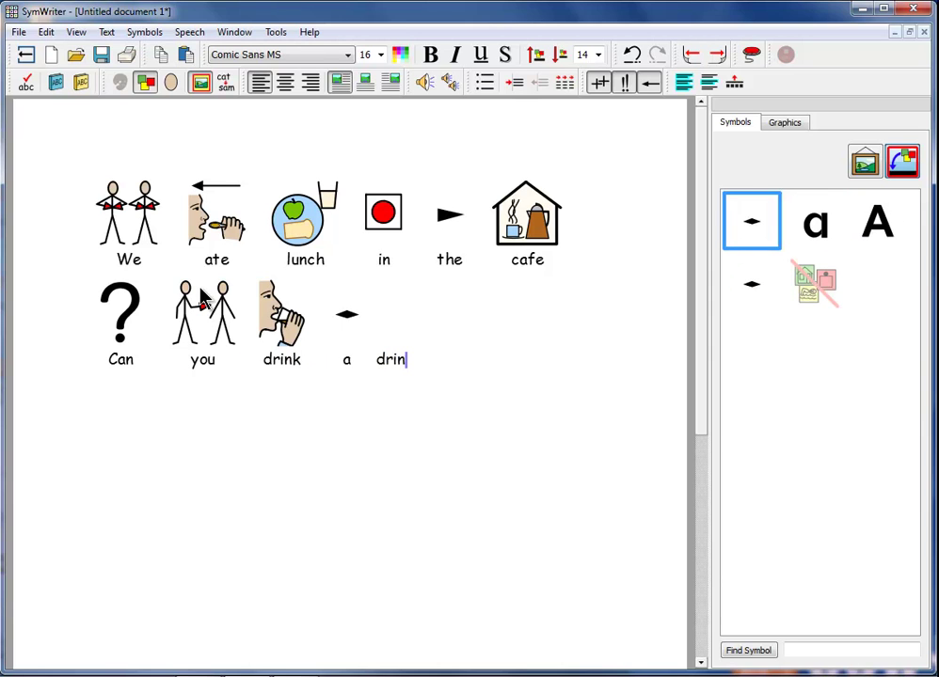
type("k fro")
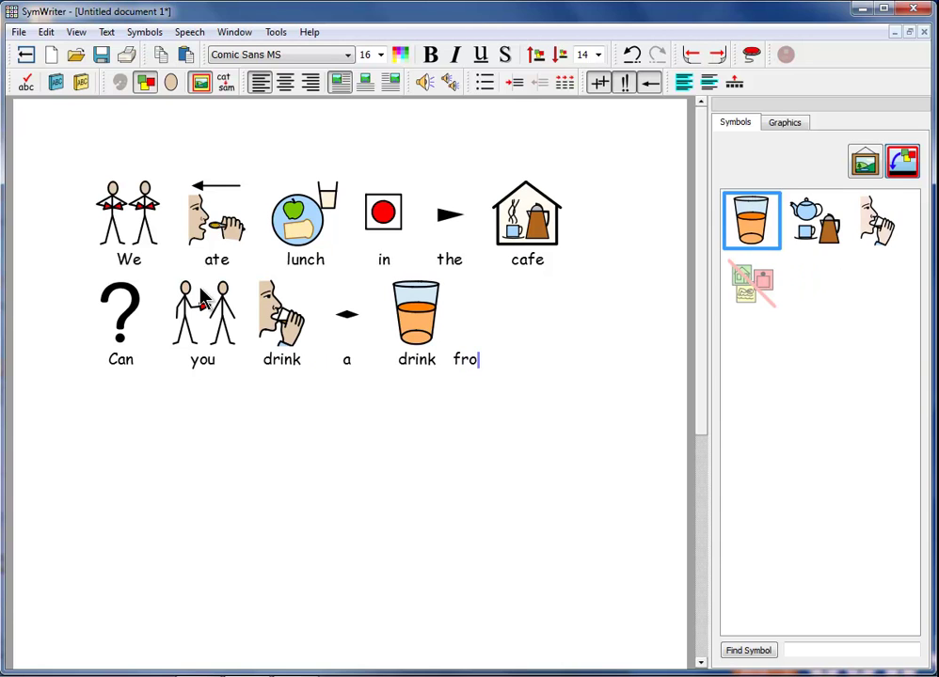
type("m the ")
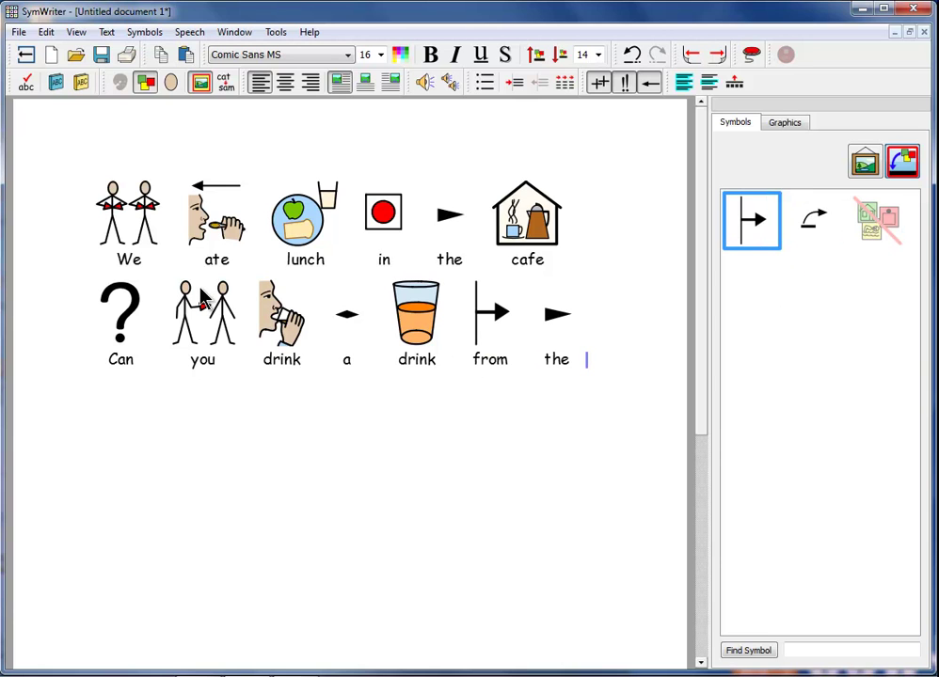
type("can")
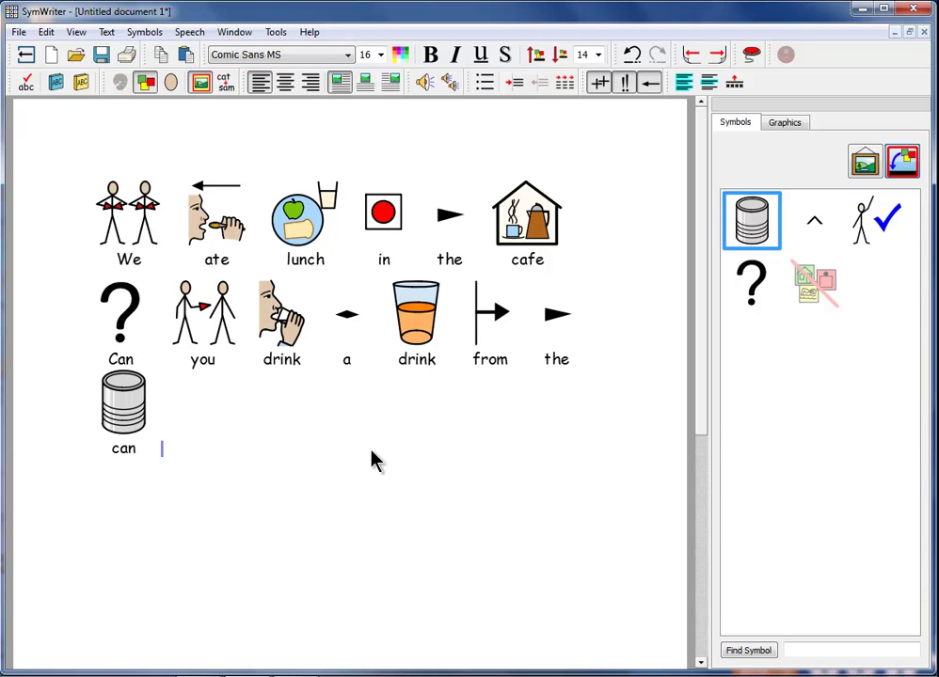
Add the sentence "I work in a factory" on a new line below the sentence about the can
key("Return")
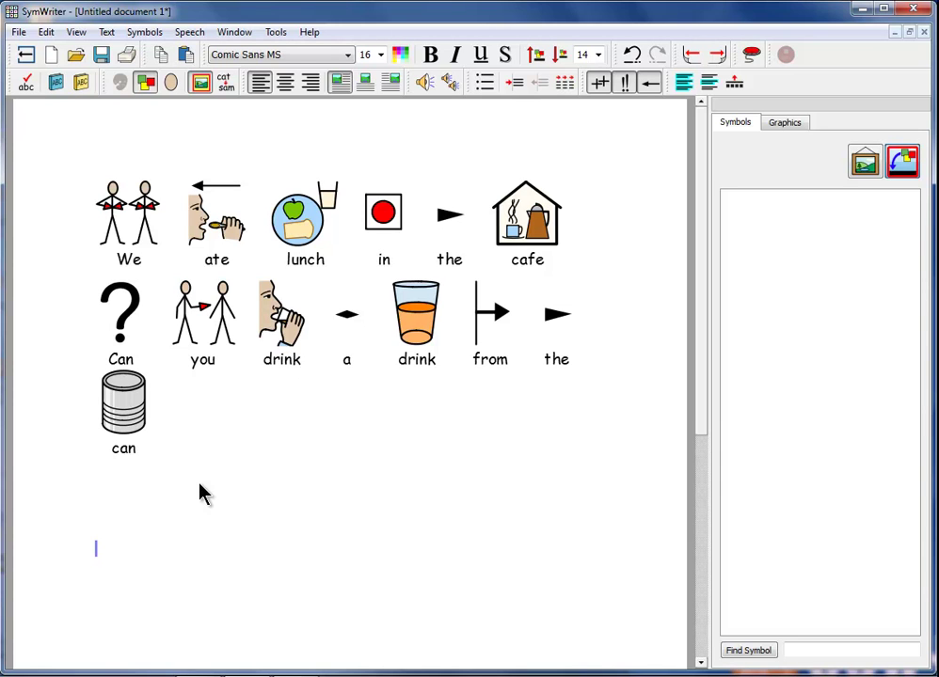
type("I work")
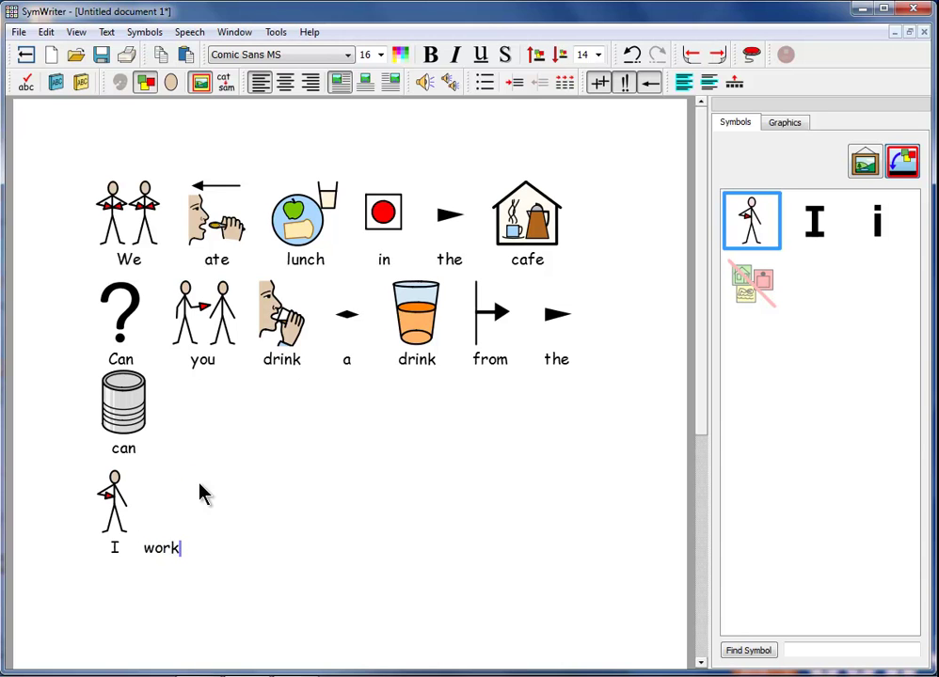
type(" in a ")
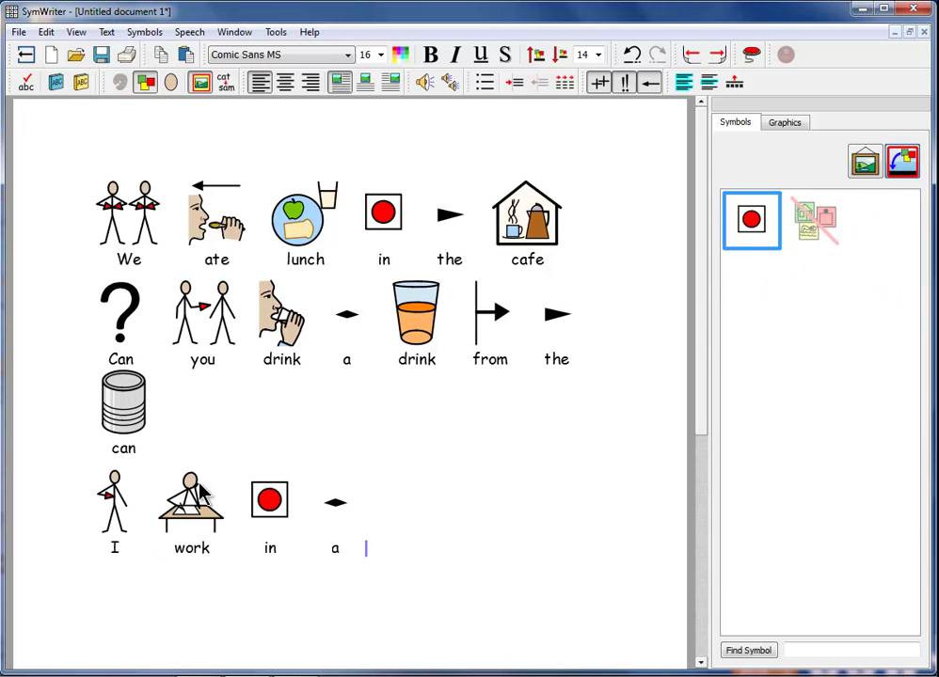
type("factory")
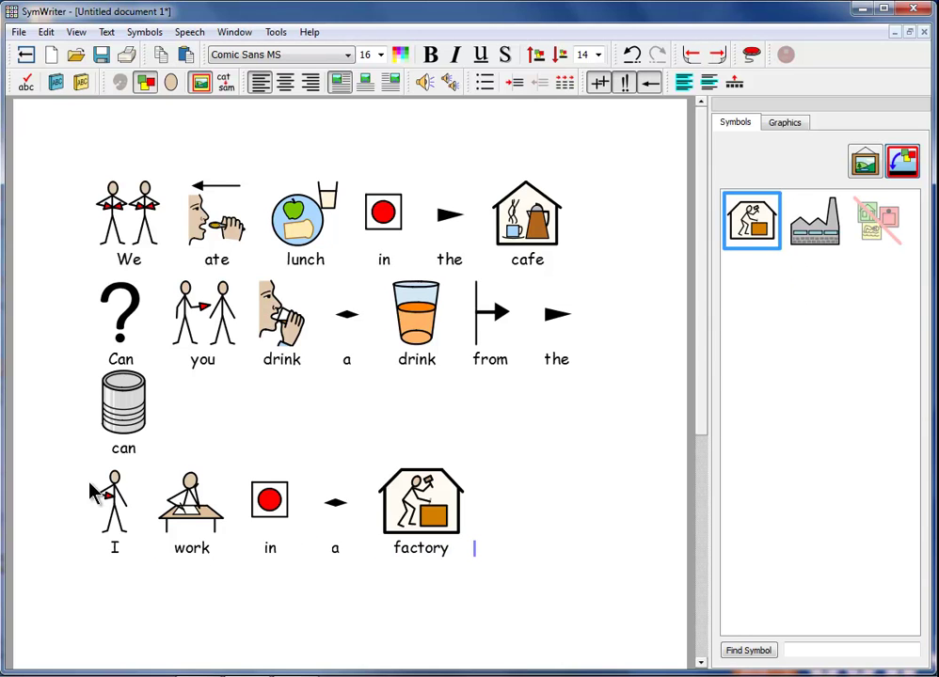
Change the symbol for "work" to the person hammering a box and the symbol for "factory" to the grey building with a chimney
left_click(185, 548)
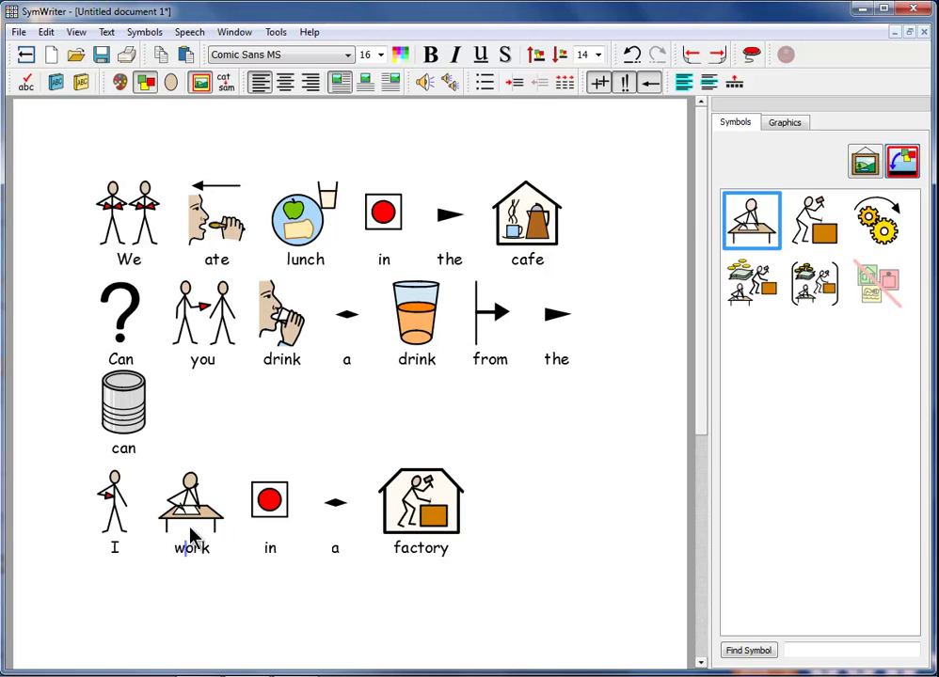
left_click(821, 239)
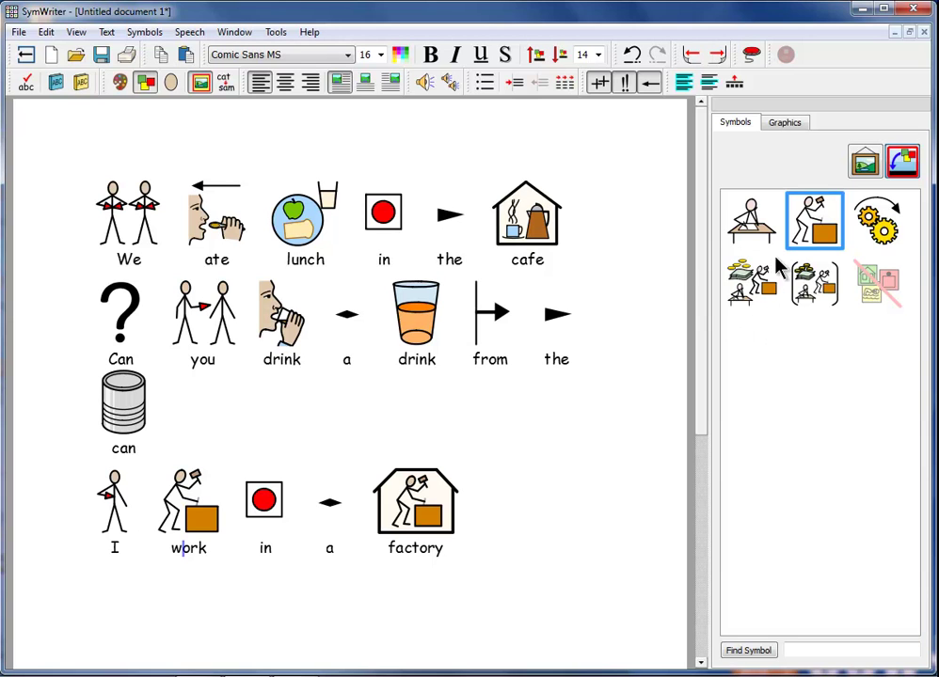
left_click(516, 559)
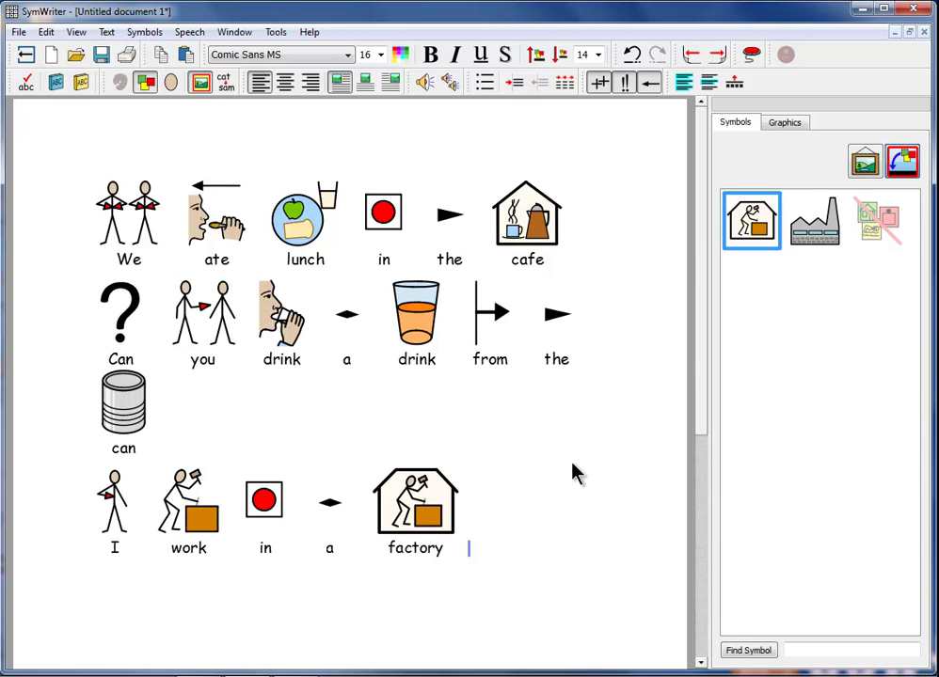
left_click(406, 544)
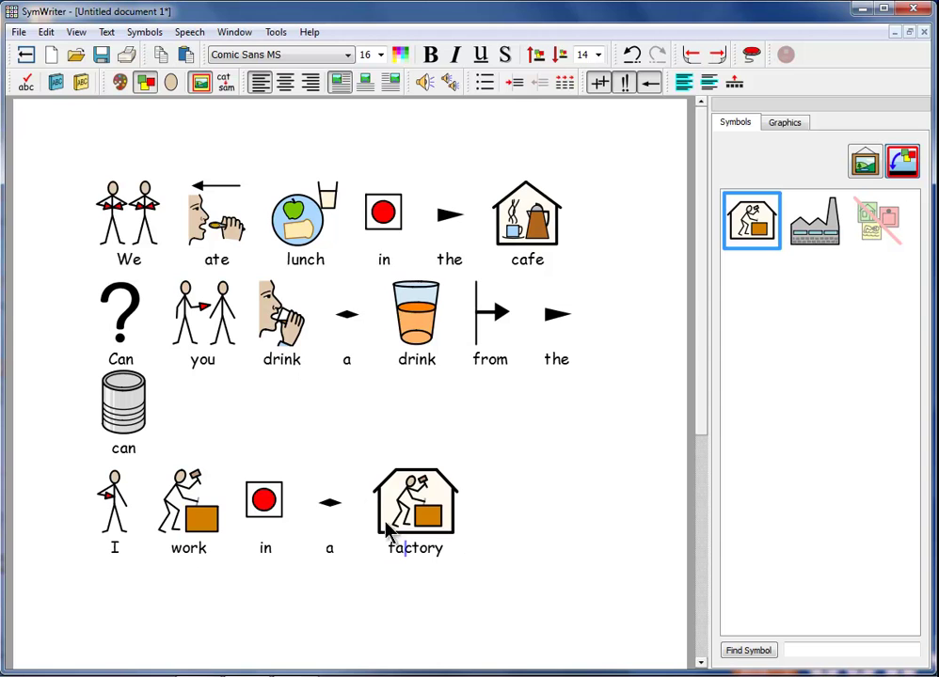
left_click(818, 242)
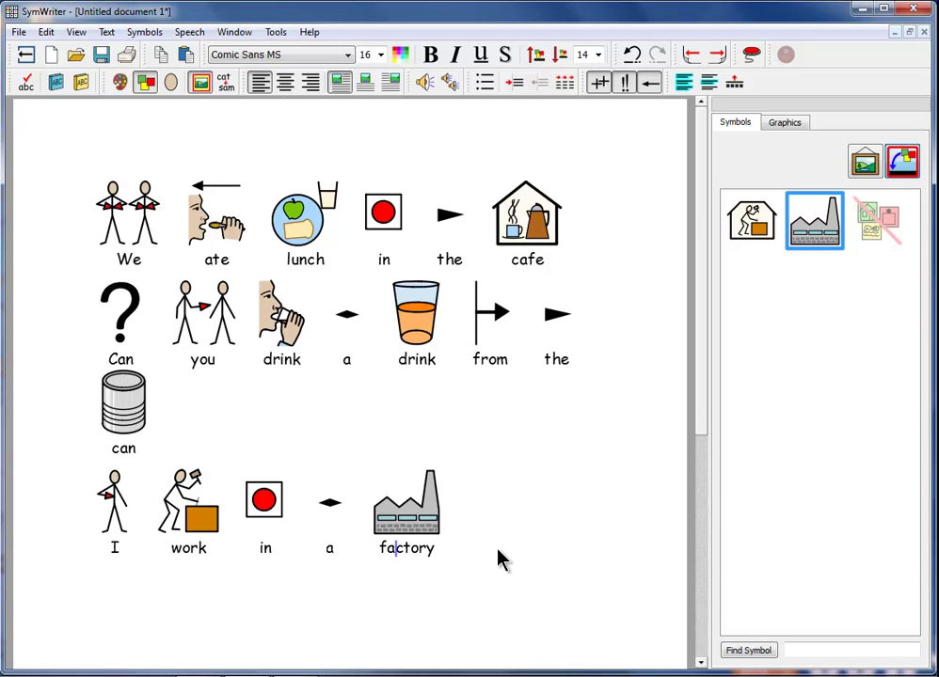
Add the sentence "I am standing at the bus stop" on a new line below the factory sentence
left_click(502, 559)
key("Return")
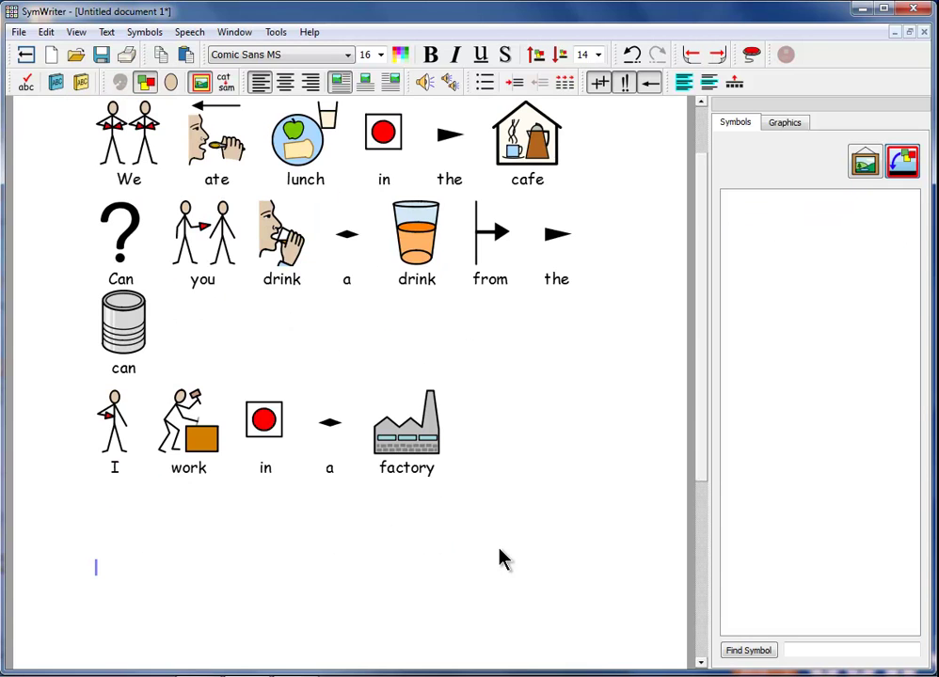
type("I am ")
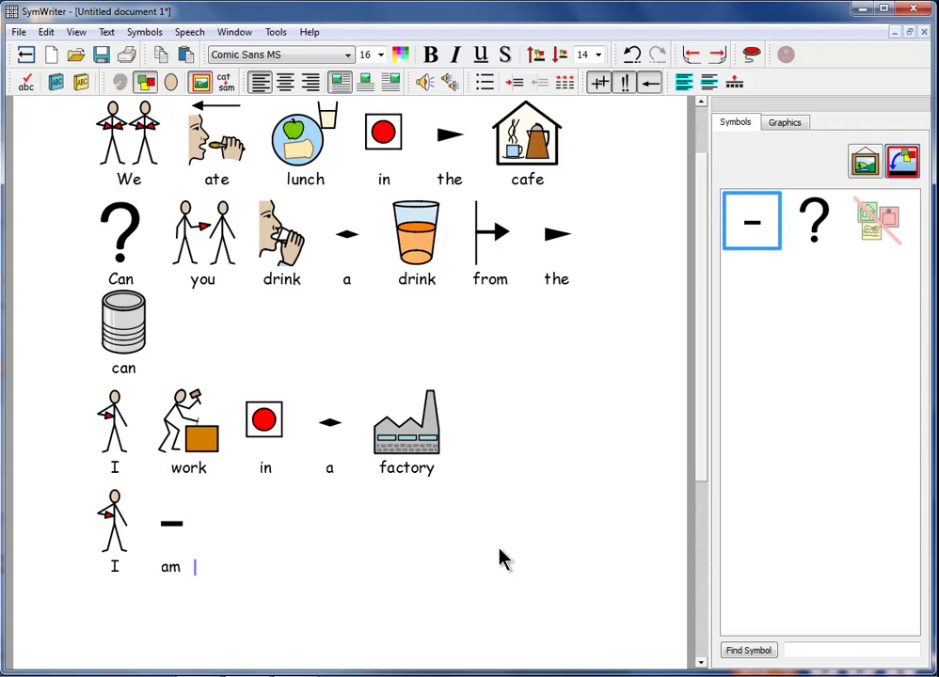
type("standing at the bus stop")
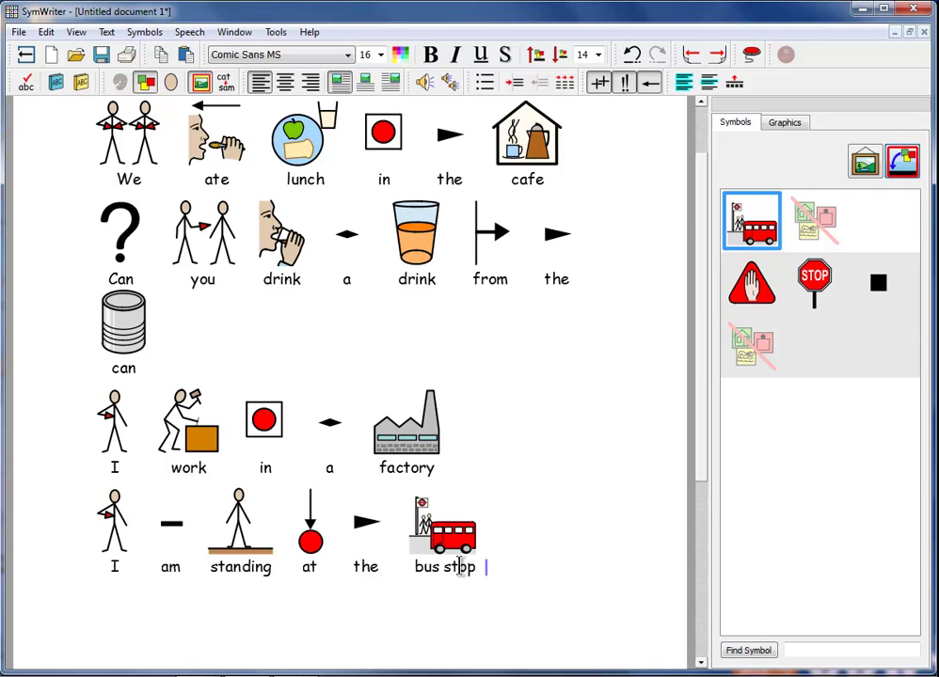
Split "bus stop" into separate blue bus and stop sign symbols, and restore its single combined bus stop symbol
left_click(461, 633)
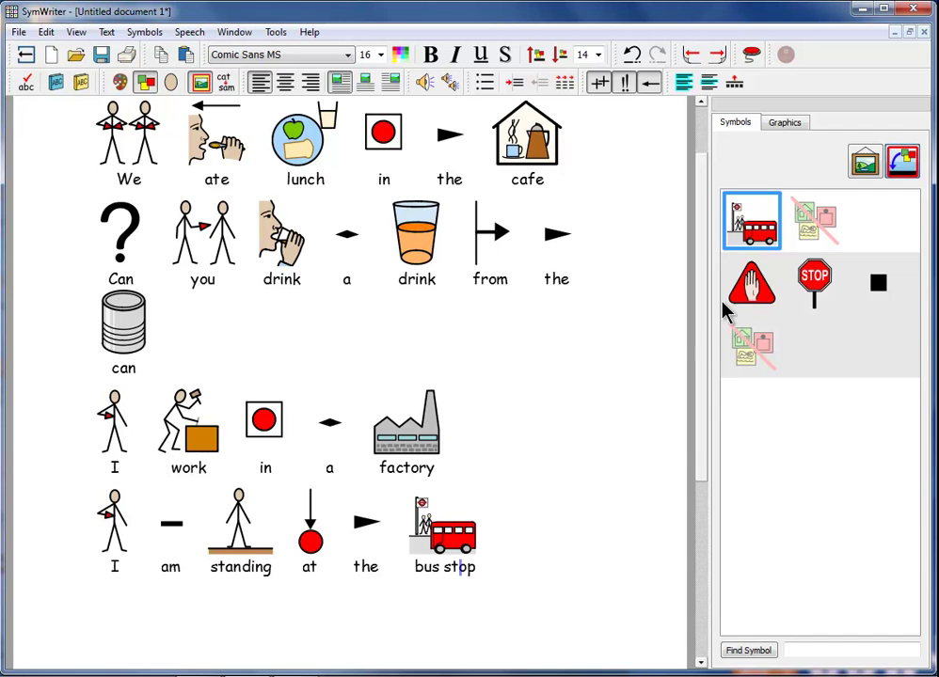
left_click(426, 565)
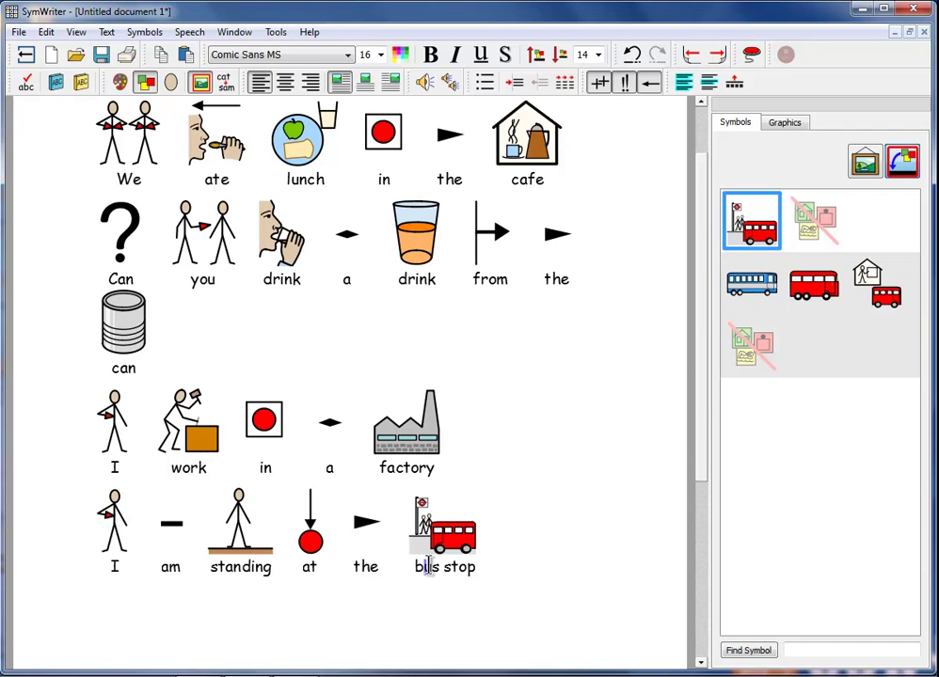
left_click(753, 287)
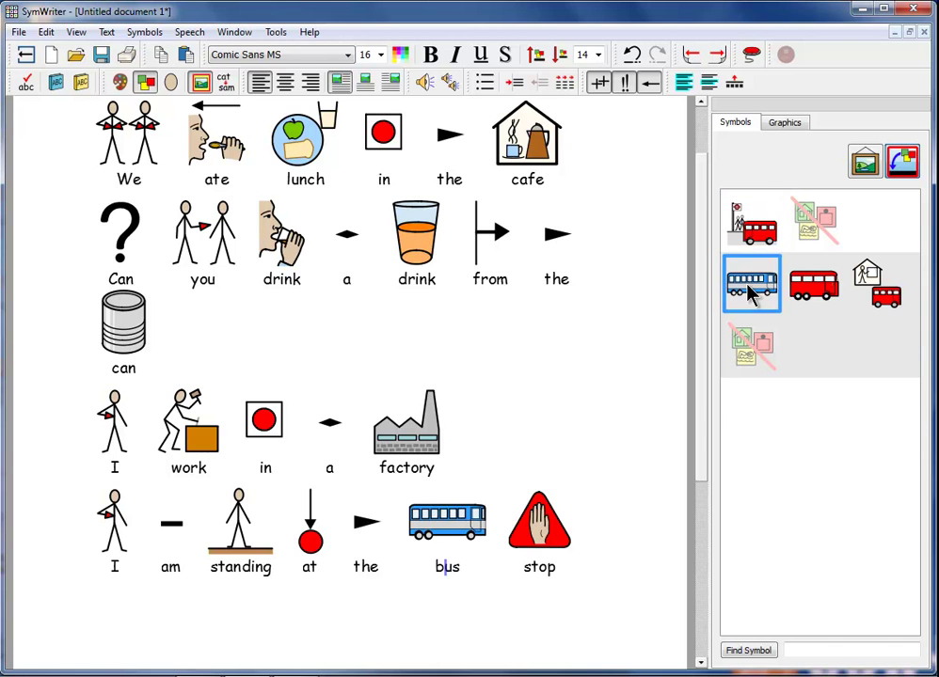
left_click(533, 568)
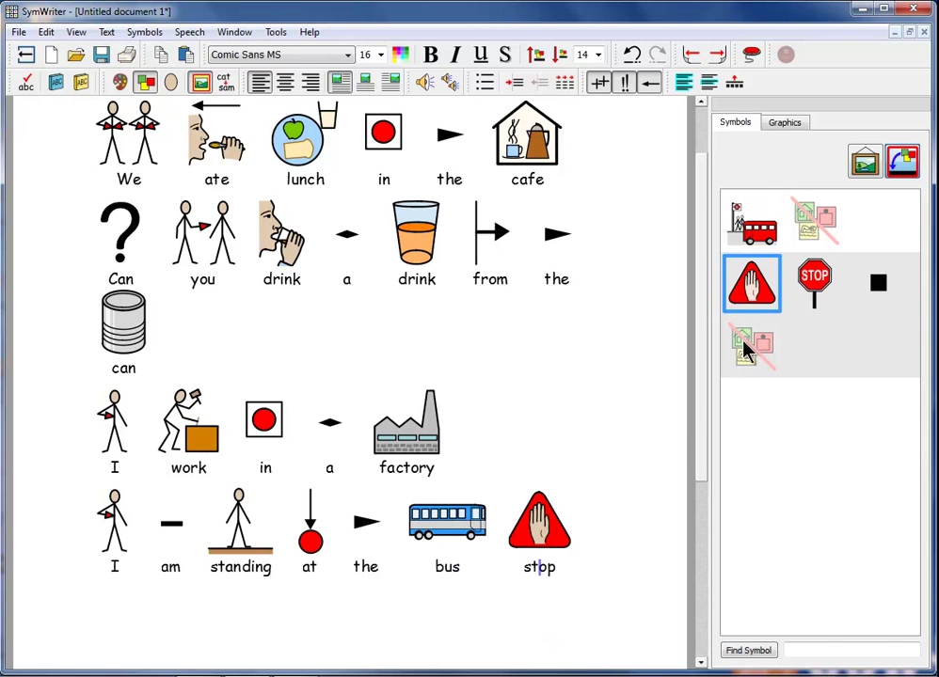
left_click(811, 285)
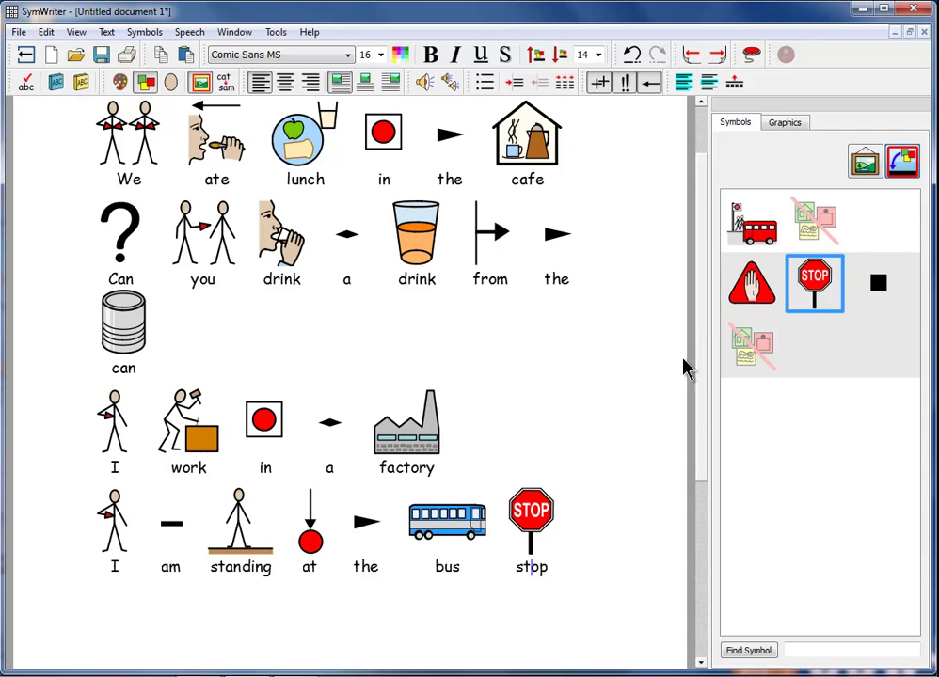
left_click(751, 221)
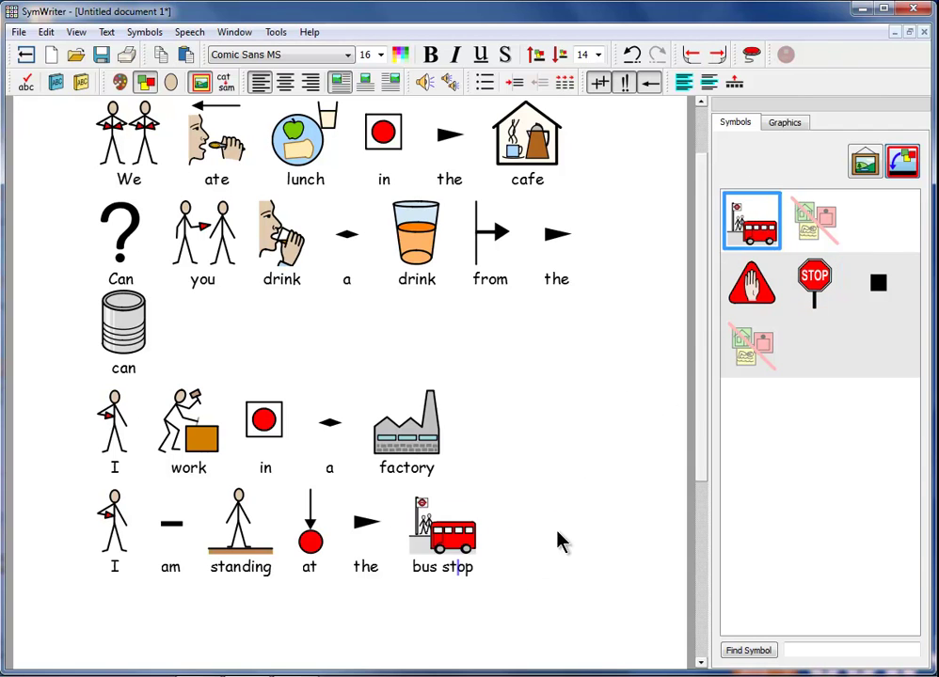
Add the sentence "My cat is named cat" on a new line below the bus stop sentence
left_click(527, 577)
key("Return")
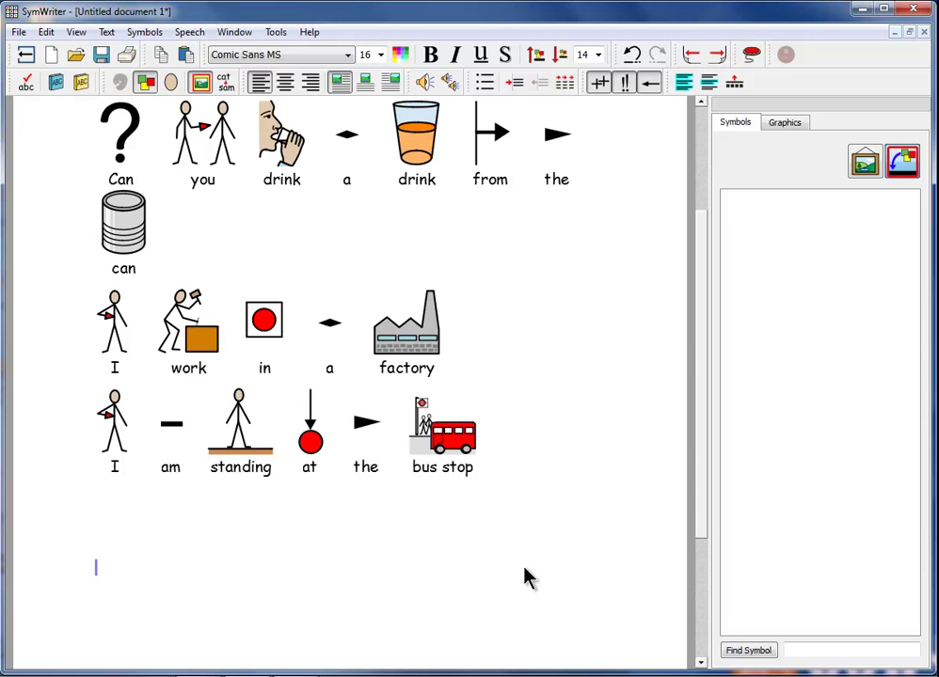
type("My ")
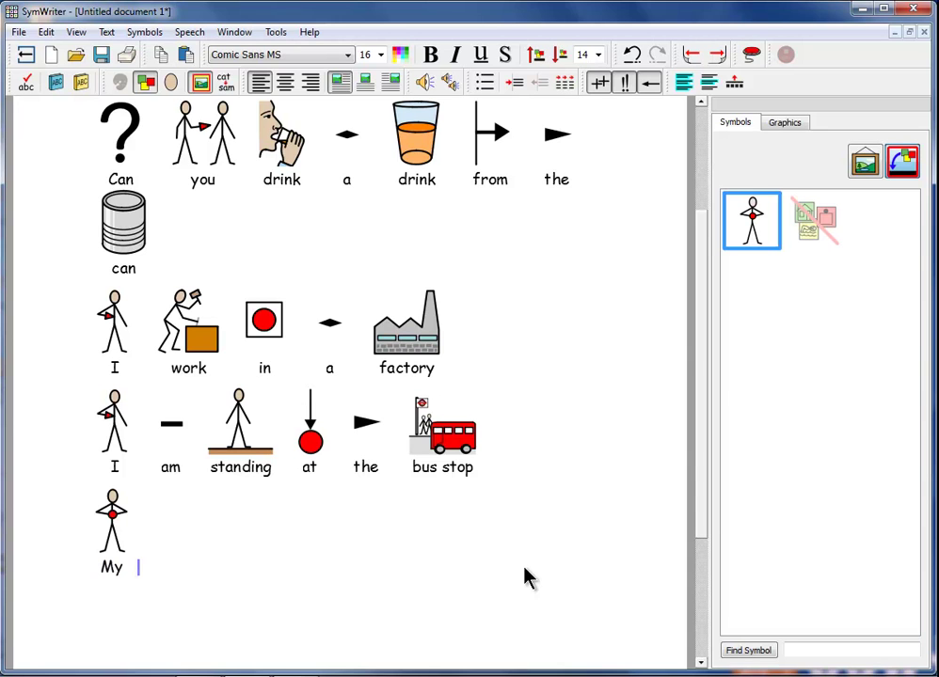
type("cat is ")
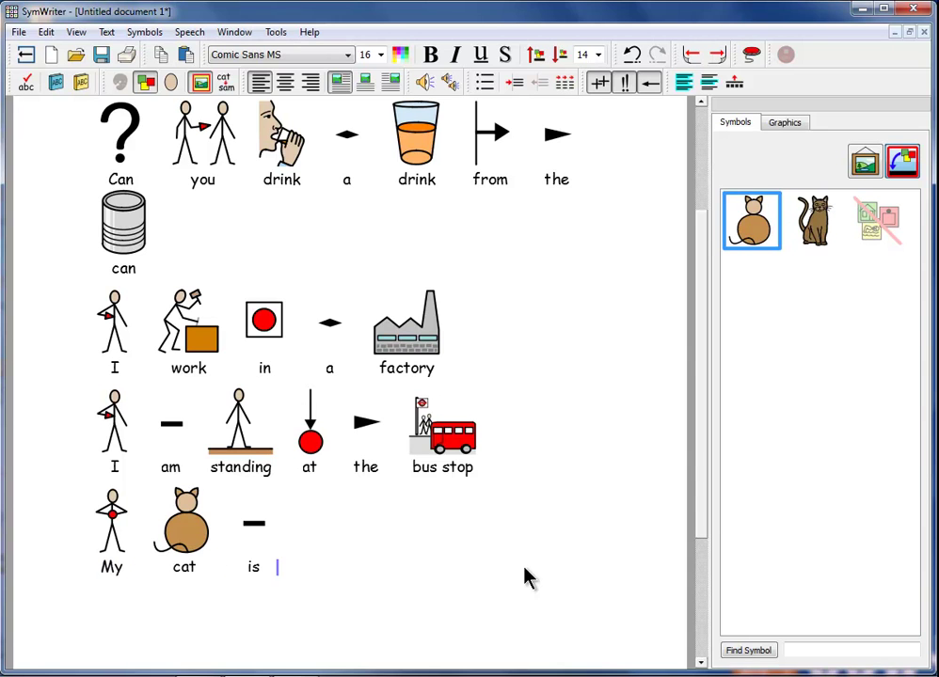
type("named ca")
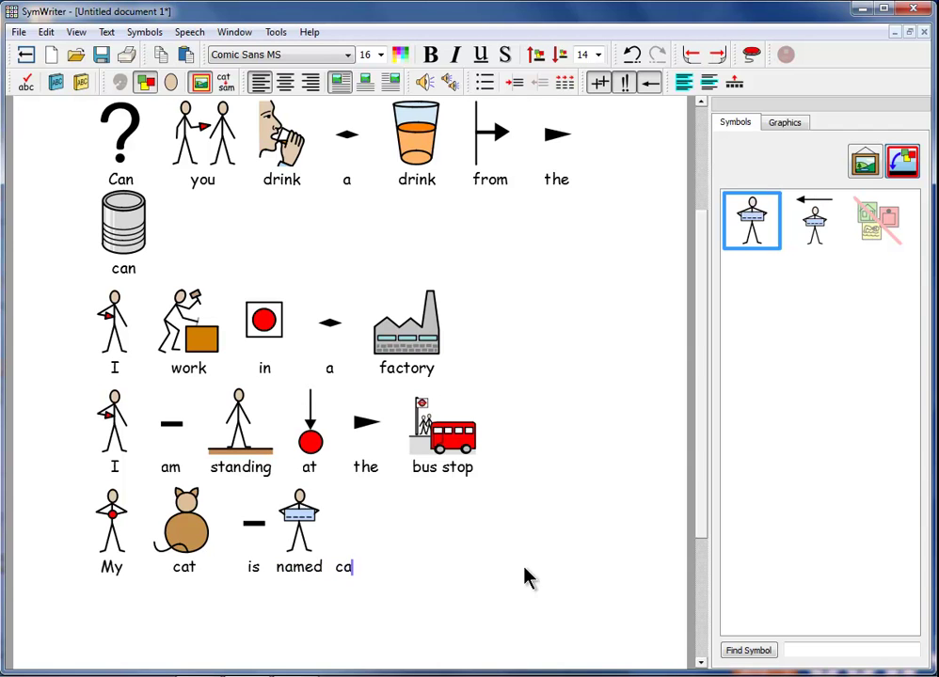
type("t")
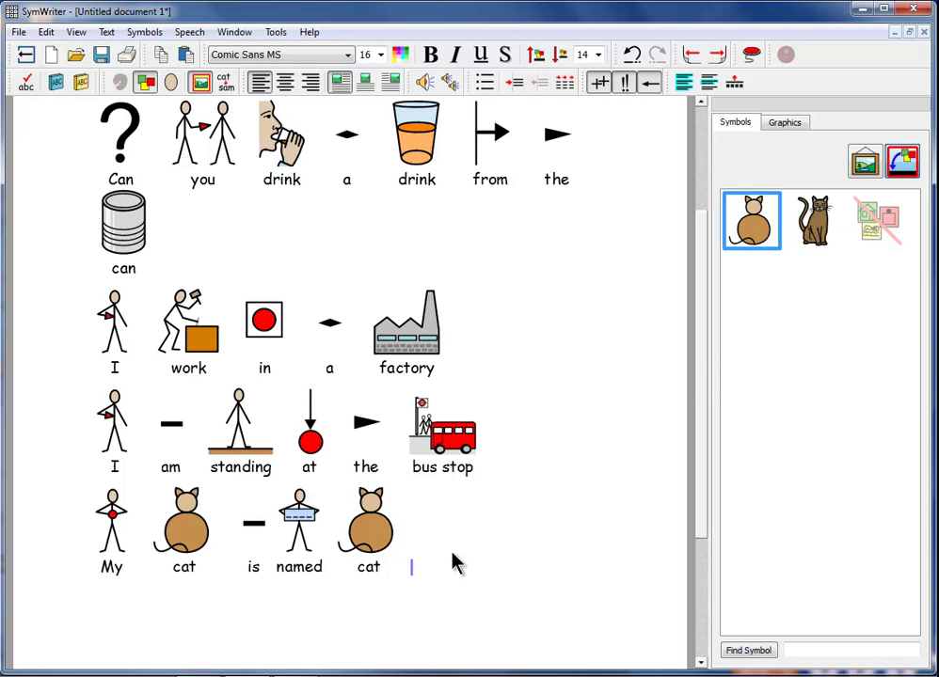
Change the symbol text of the final "cat" in the new sentence to "Whisky", keeping the cat symbol
left_click(367, 567)
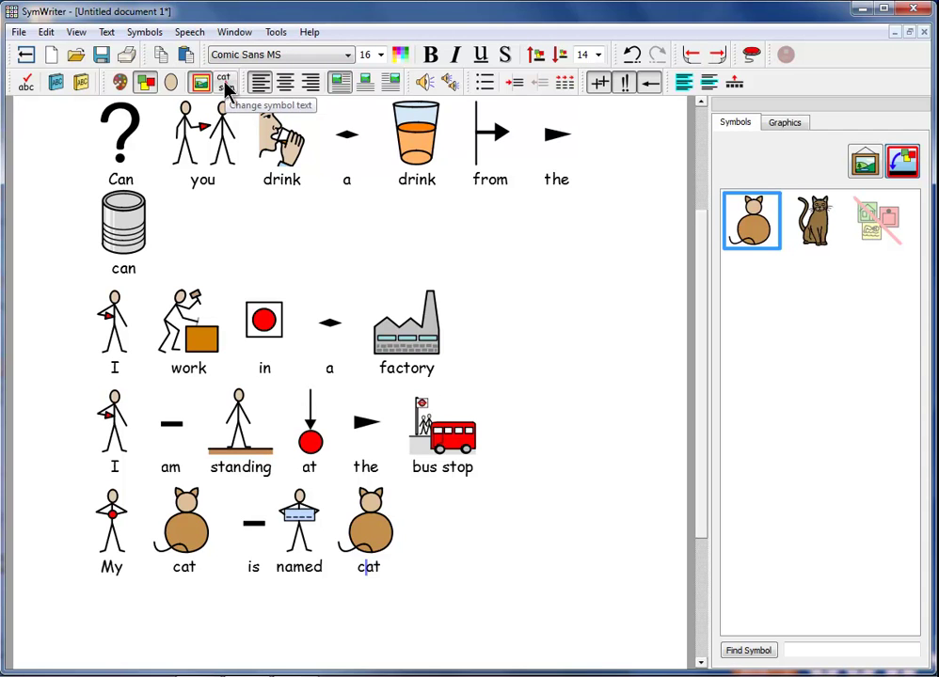
left_click(225, 88)
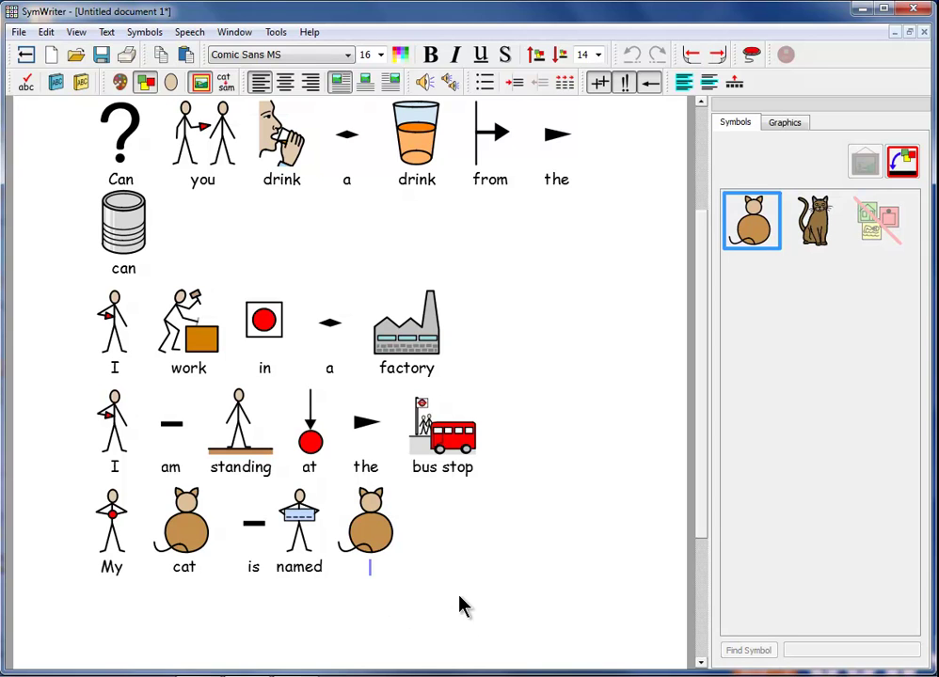
type("Whisky")
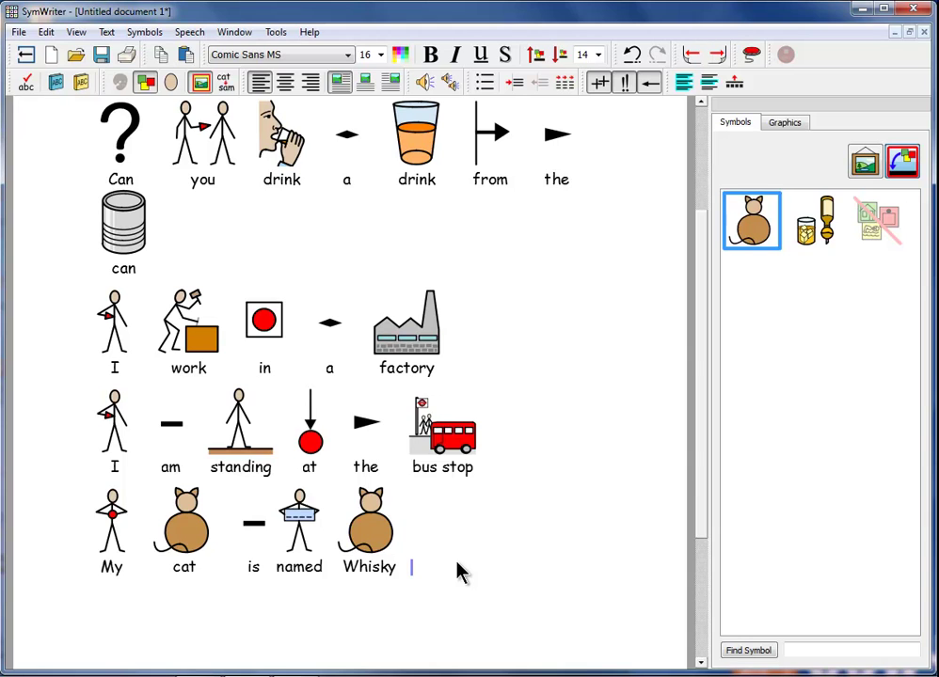
Add the sentence "Whisky is my cat" on a new line below the sentence naming the cat
key("Return")
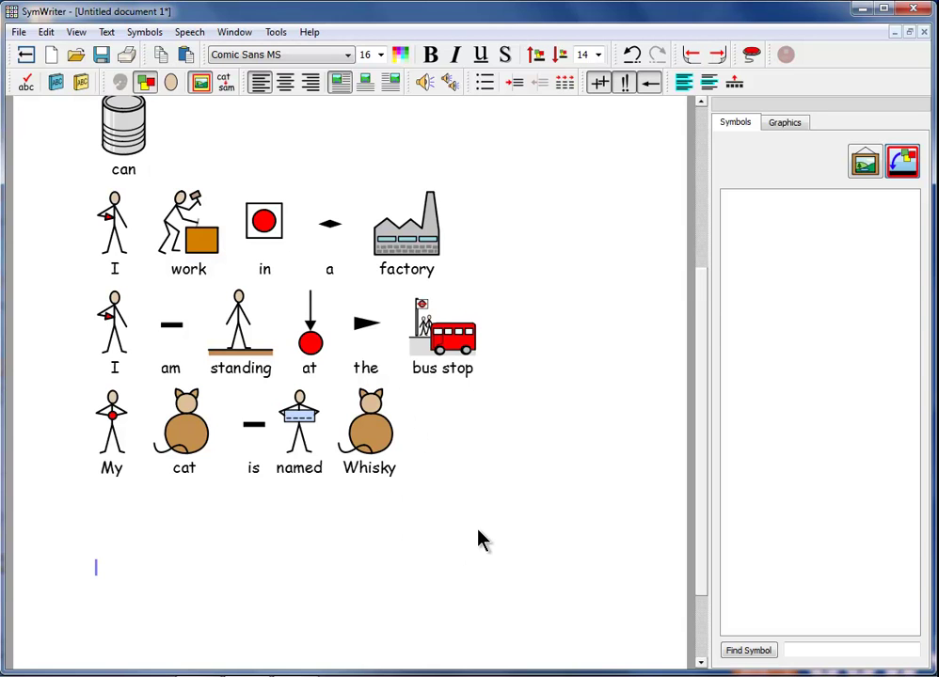
type("Whisky ")
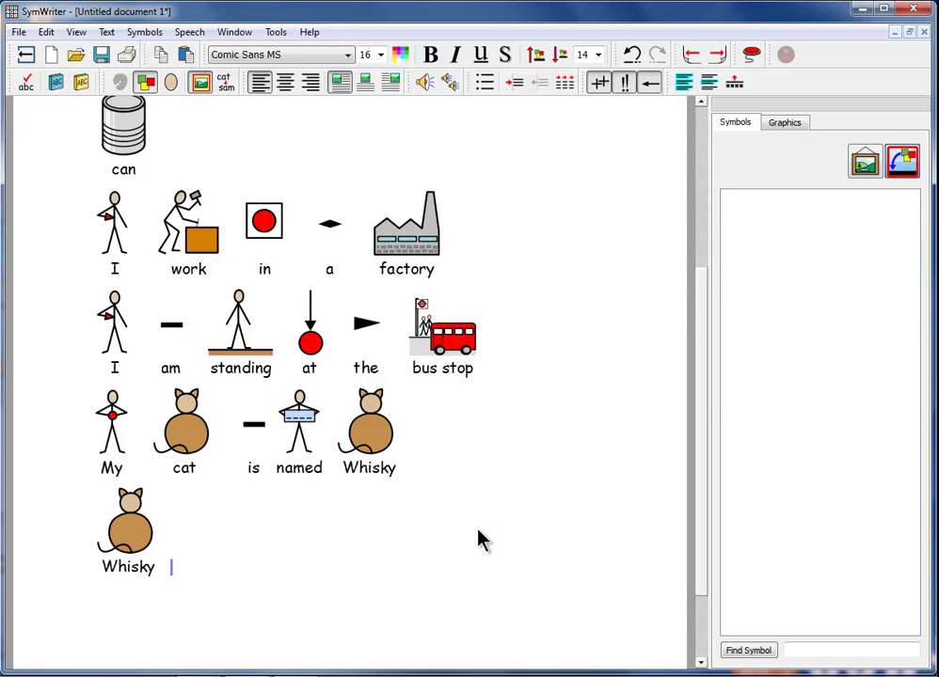
type("is my ")
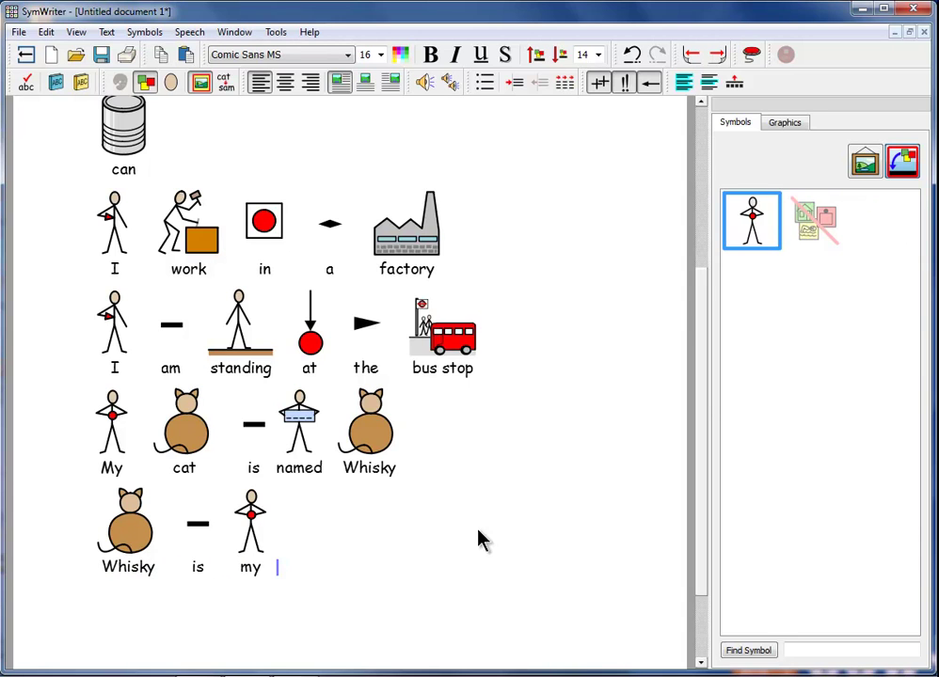
type("cat")
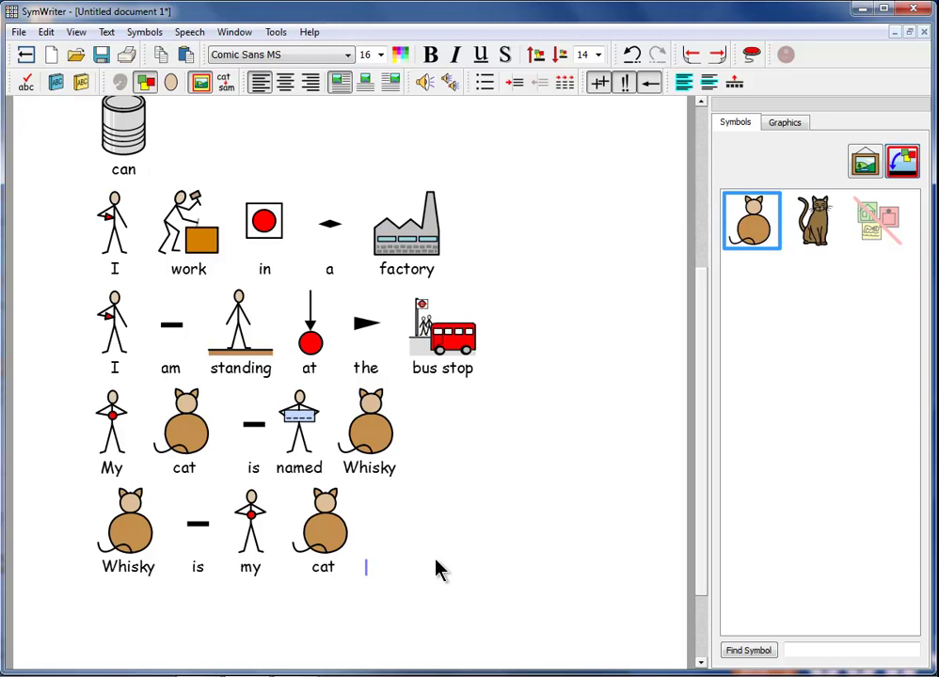
Review the sentences from the start of the document and show the symbol choices for "work" in the factory sentence
left_click_drag(694, 310, 689, 111)
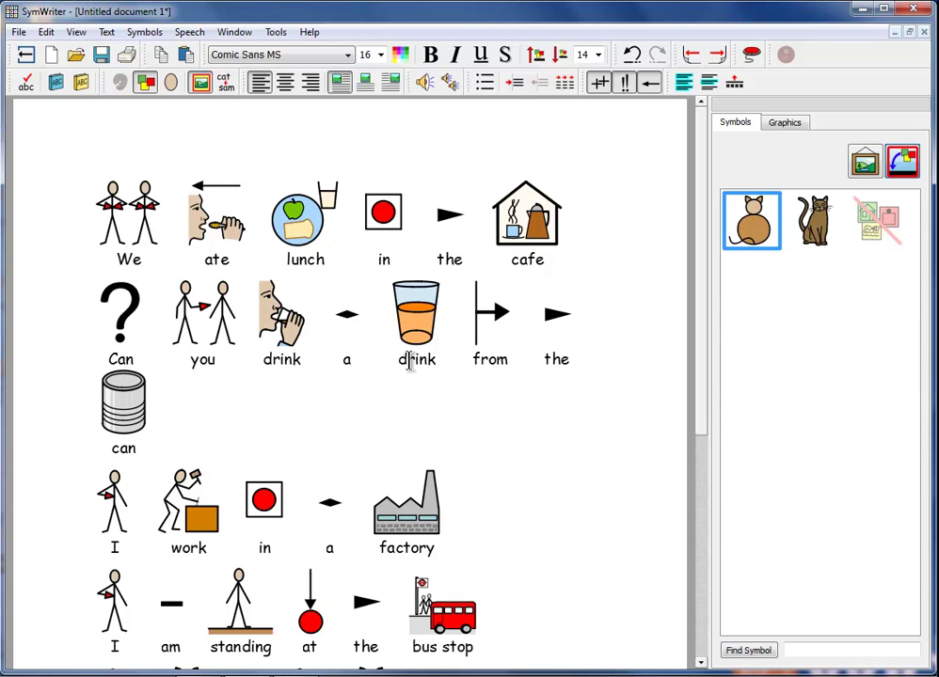
scroll(448, 441, "down", 3)
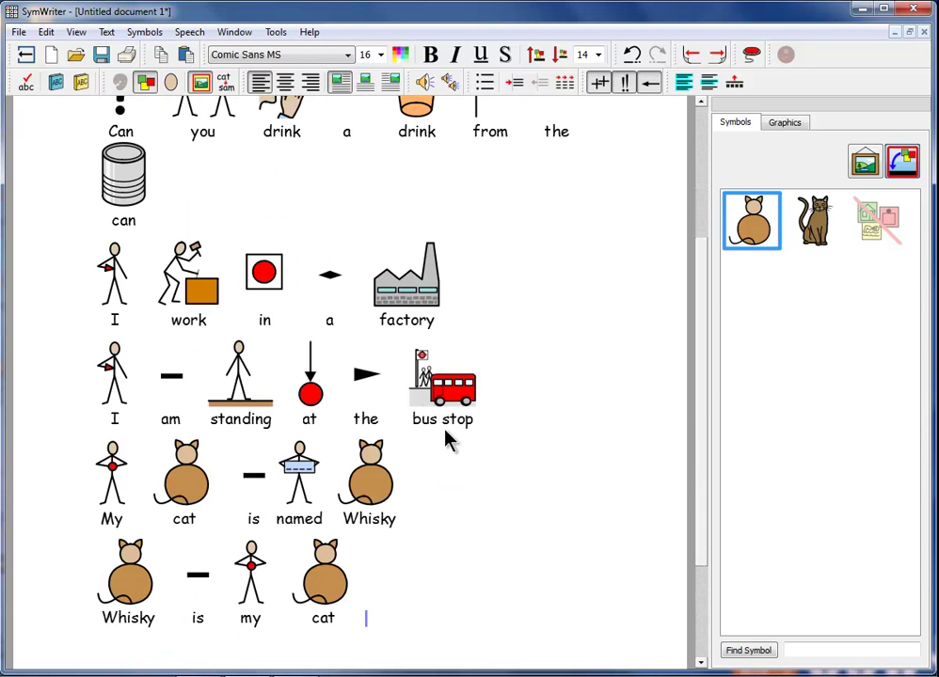
left_click(189, 321)
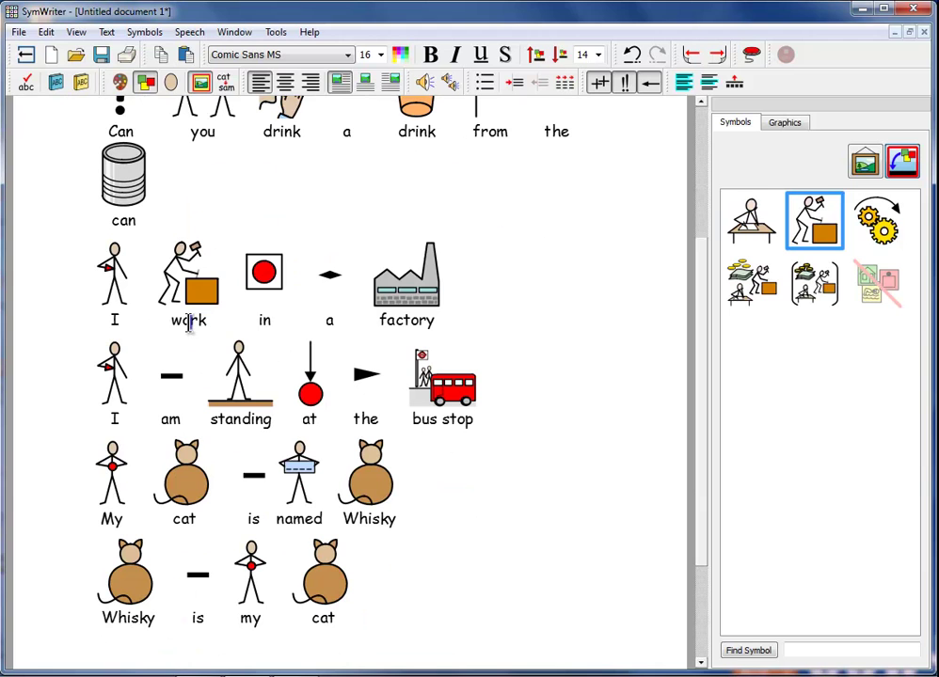